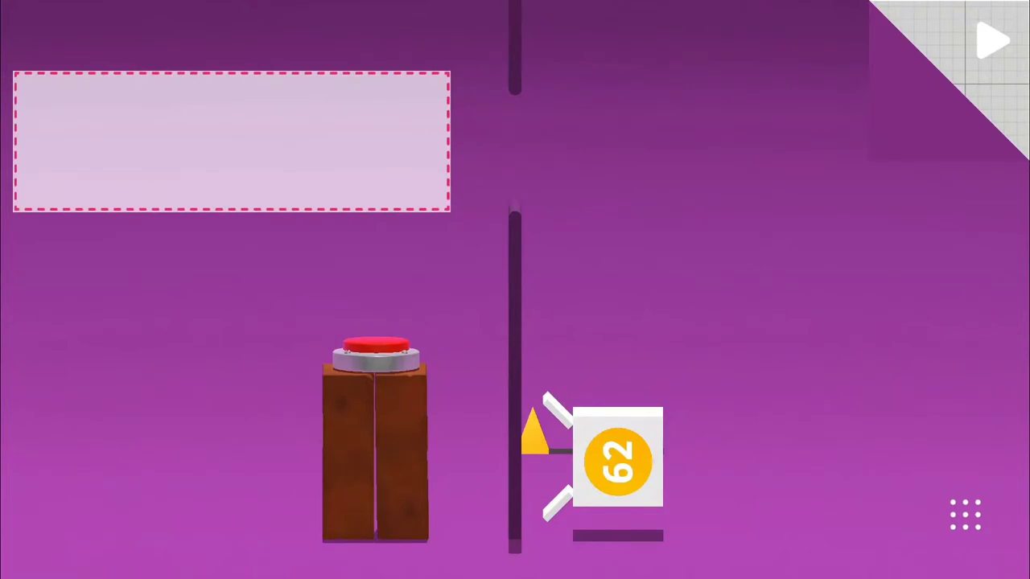
Fling the ball upward onto the red button to open the path to the goal.
drag(356, 321, 356, 149)
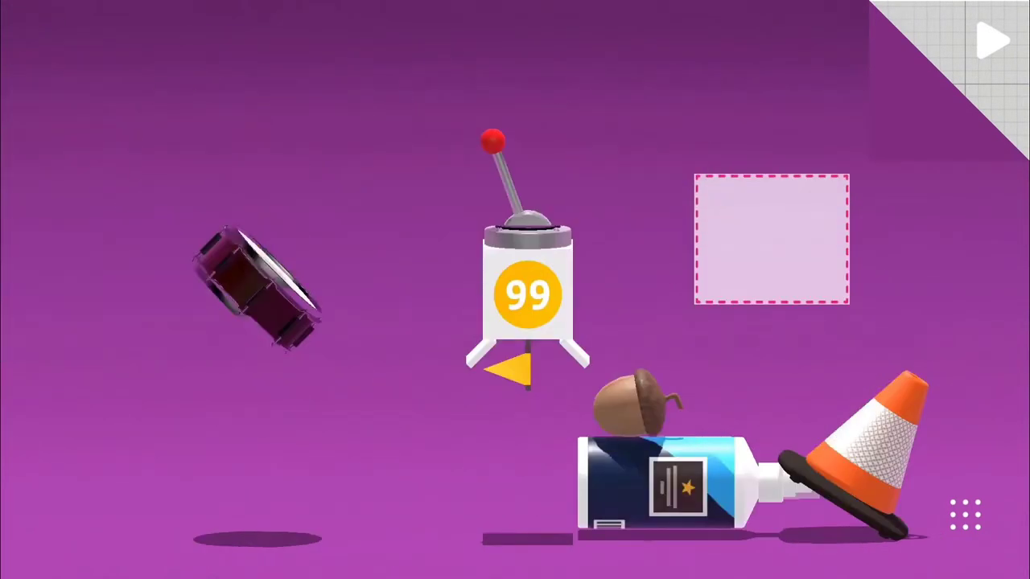
Launch two balls from the dashed box, arcing the second into the upside-down goal box.
drag(745, 237, 789, 274)
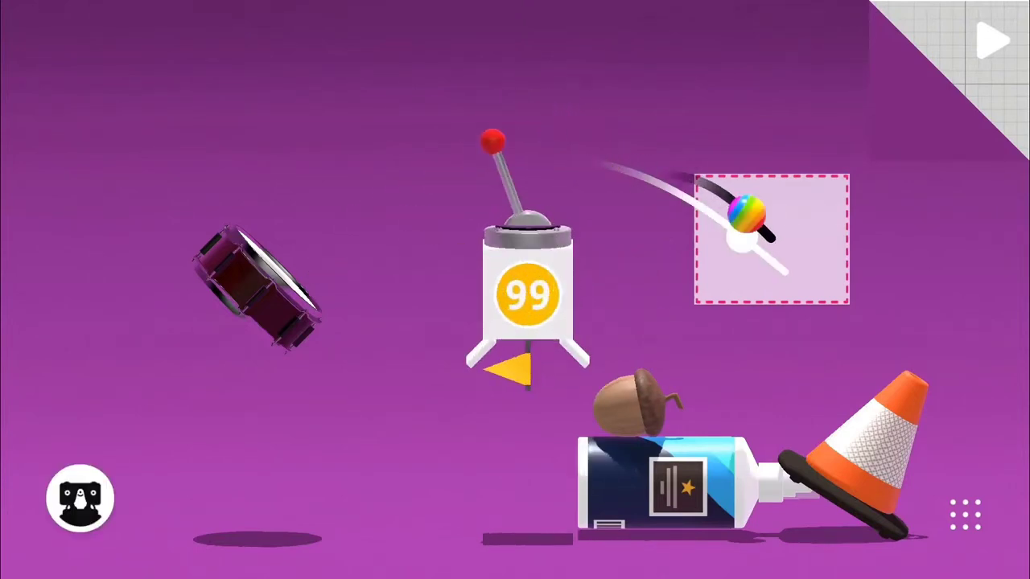
drag(745, 213, 781, 241)
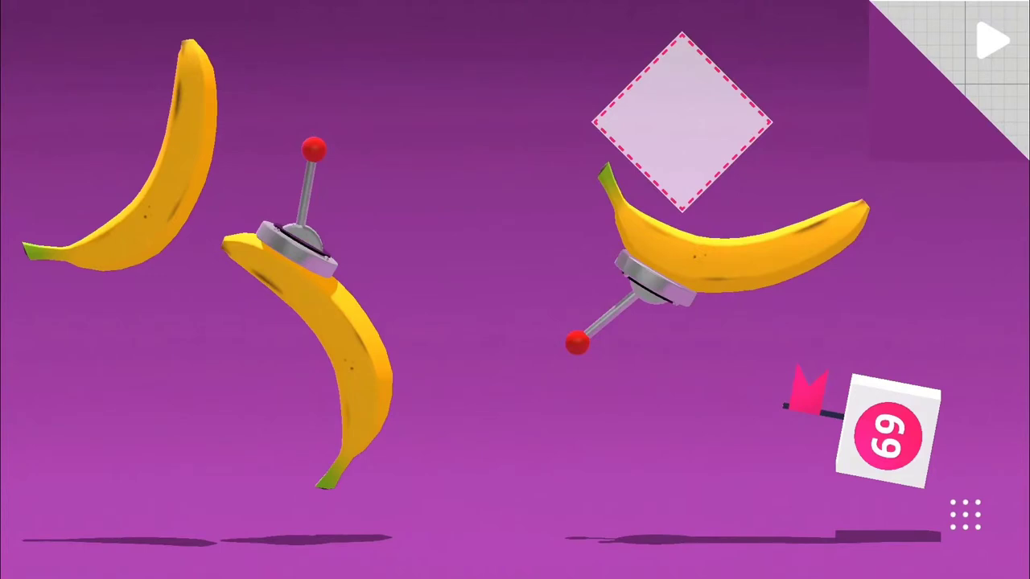
click(418, 344)
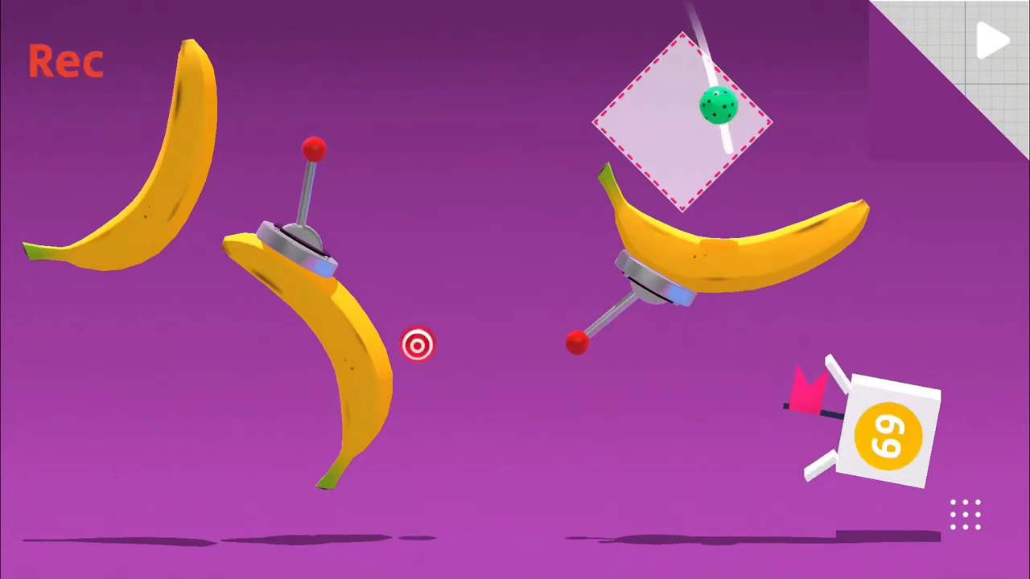